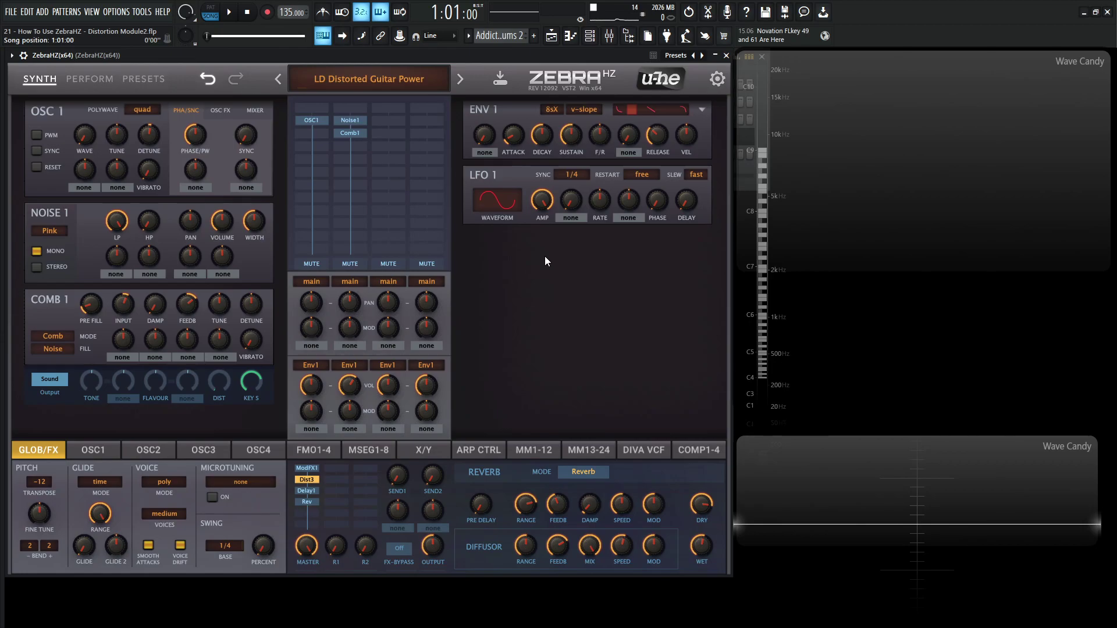
Step: Audition the current sound, then load the init patch from the preset list
{"action": "key", "text": "space"}
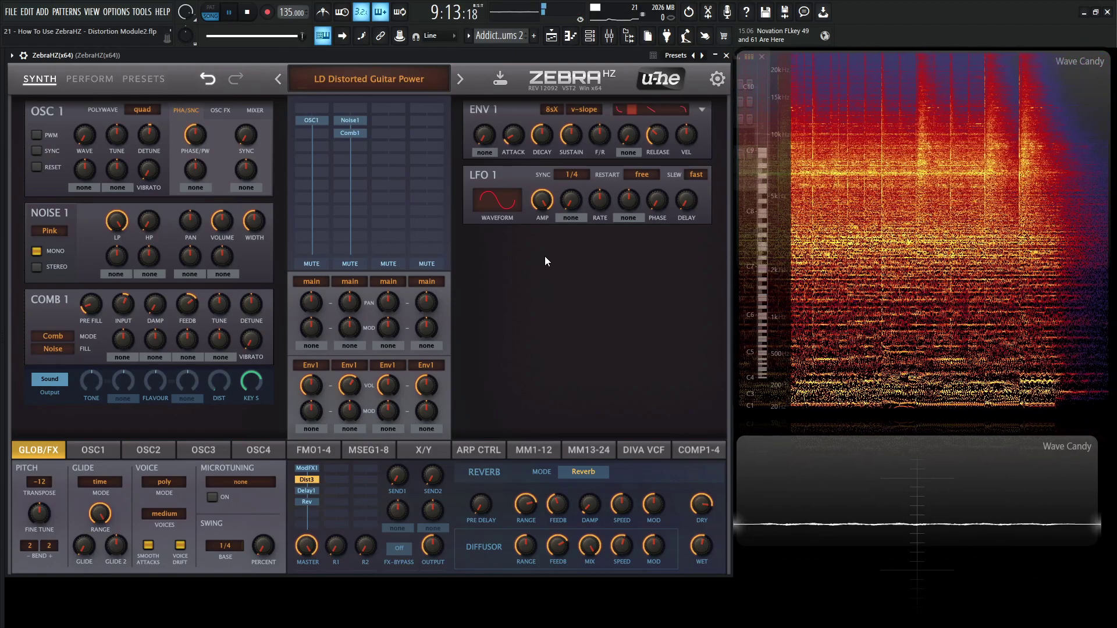
{"action": "key", "text": "space"}
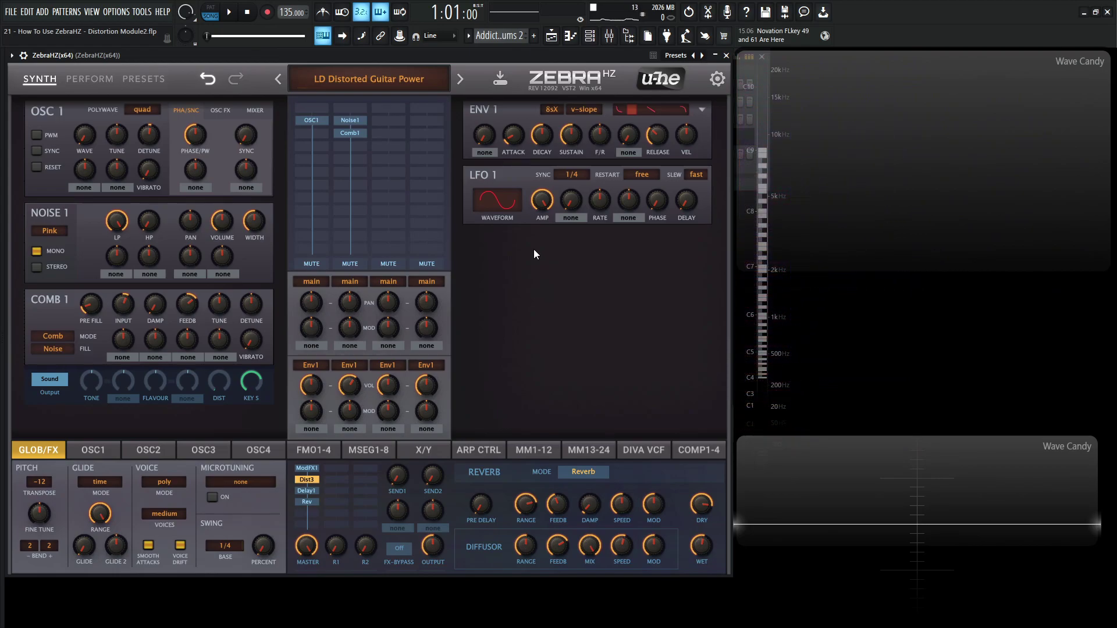
{"action": "left_click", "coordinate": [394, 84]}
{"action": "left_click", "coordinate": [395, 86]}
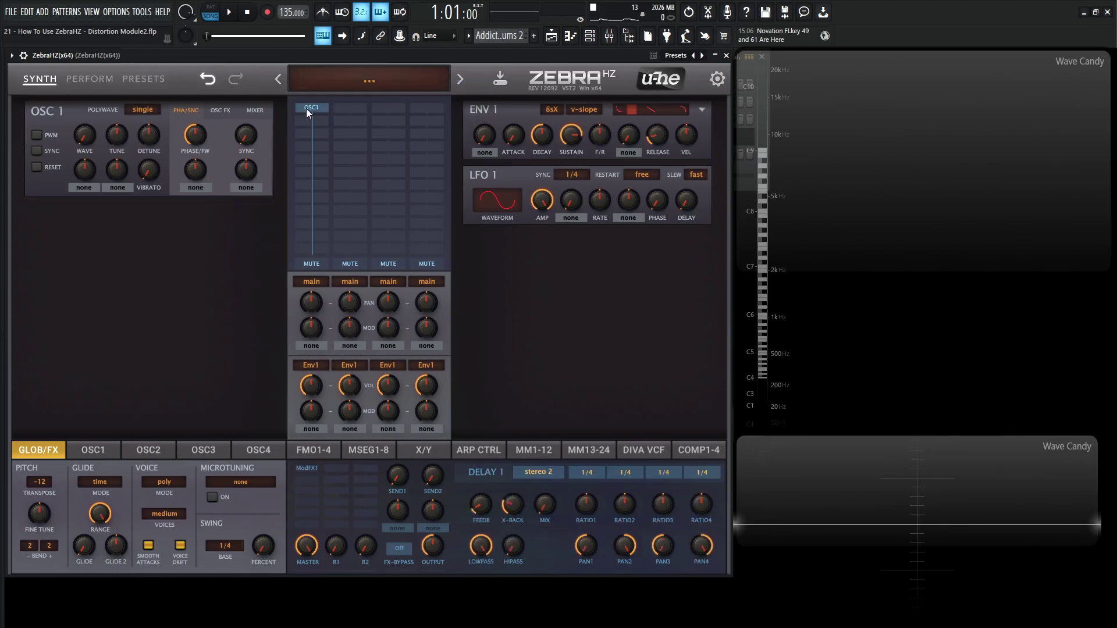
Step: Insert a Dist1 module after OSC1, then browse other effect modules without adding any
{"action": "left_click", "coordinate": [319, 120]}
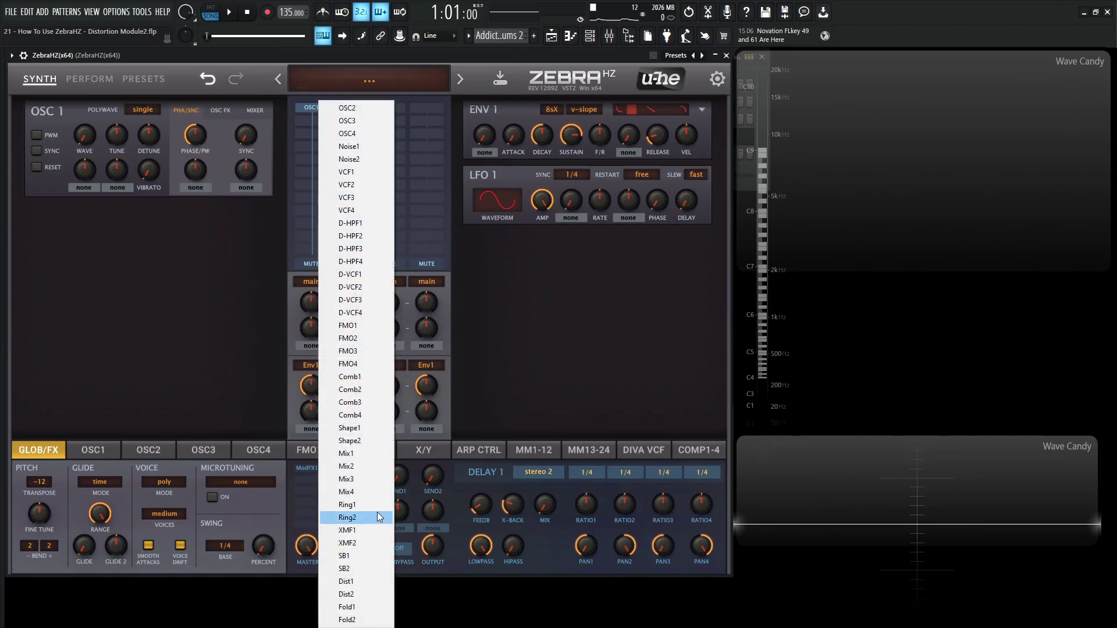
{"action": "left_click", "coordinate": [365, 581]}
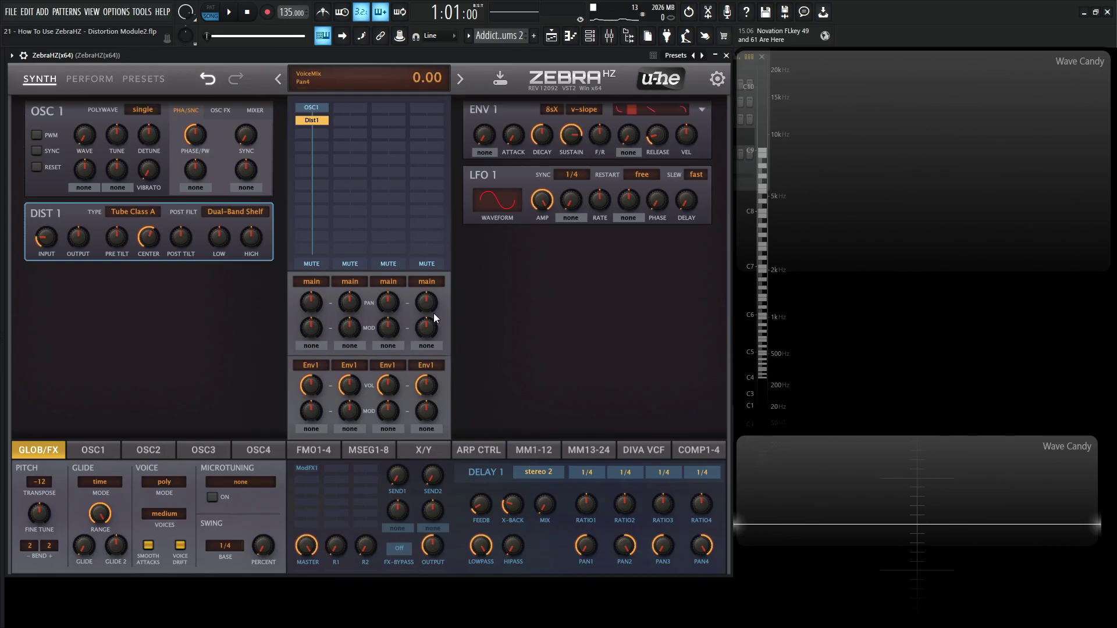
{"action": "left_click", "coordinate": [319, 131]}
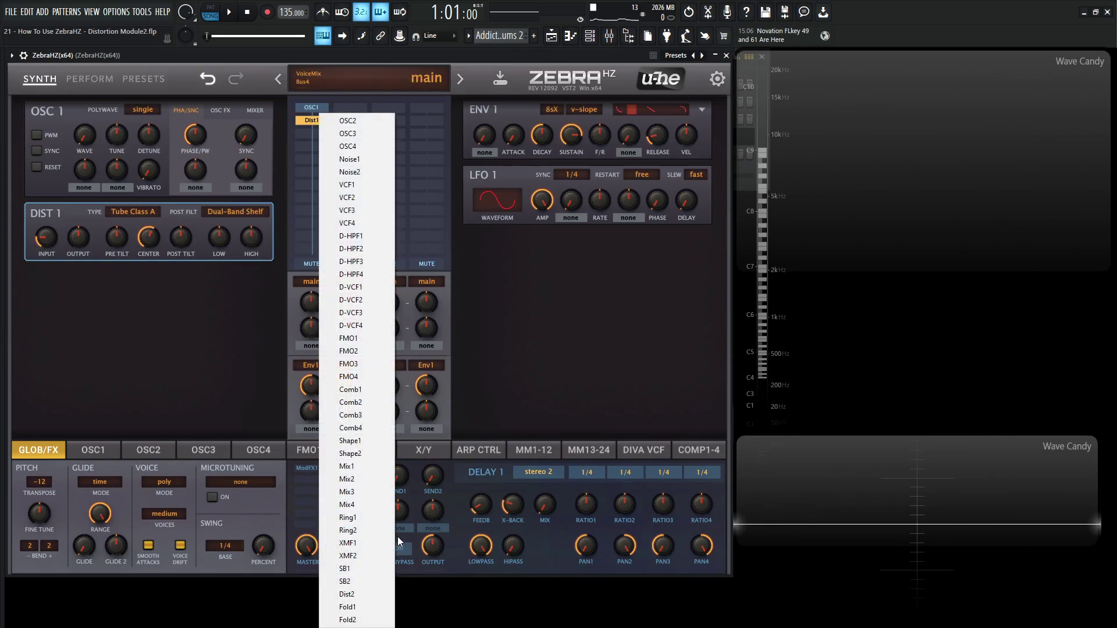
{"action": "left_click", "coordinate": [493, 378]}
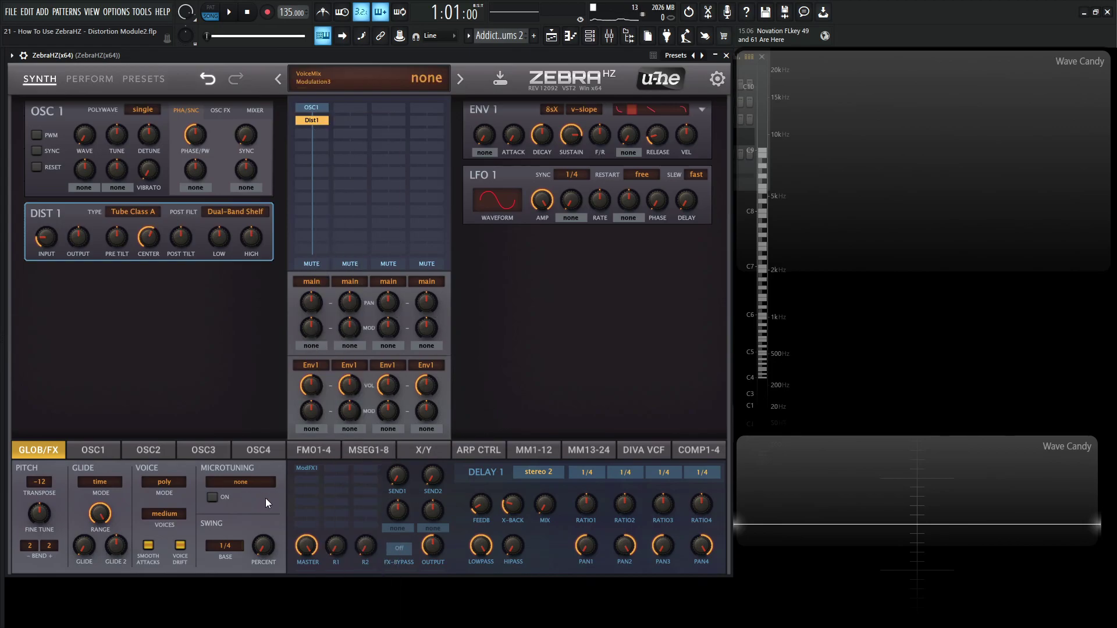
{"action": "left_click", "coordinate": [310, 481]}
{"action": "left_click", "coordinate": [537, 361]}
Step: Sweep the Dist1 input gain and reset it to 0 dB, then raise Pre Tilt to 11 dB
{"action": "mouse_move", "coordinate": [44, 231]}
{"action": "left_mouse_down"}
{"action": "mouse_move", "coordinate": [48, 241]}
{"action": "mouse_move", "coordinate": [45, 168]}
{"action": "mouse_move", "coordinate": [55, 240]}
{"action": "mouse_move", "coordinate": [52, 169]}
{"action": "mouse_move", "coordinate": [60, 242]}
{"action": "mouse_move", "coordinate": [56, 190]}
{"action": "mouse_move", "coordinate": [50, 253]}
{"action": "left_mouse_up"}
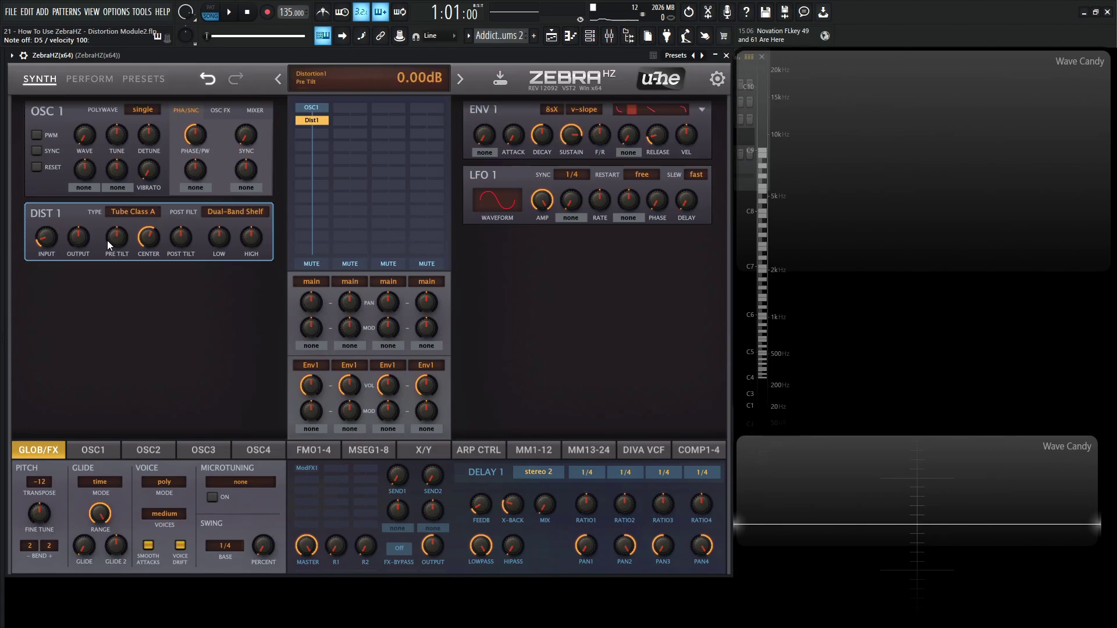
{"action": "double_click", "coordinate": [51, 237]}
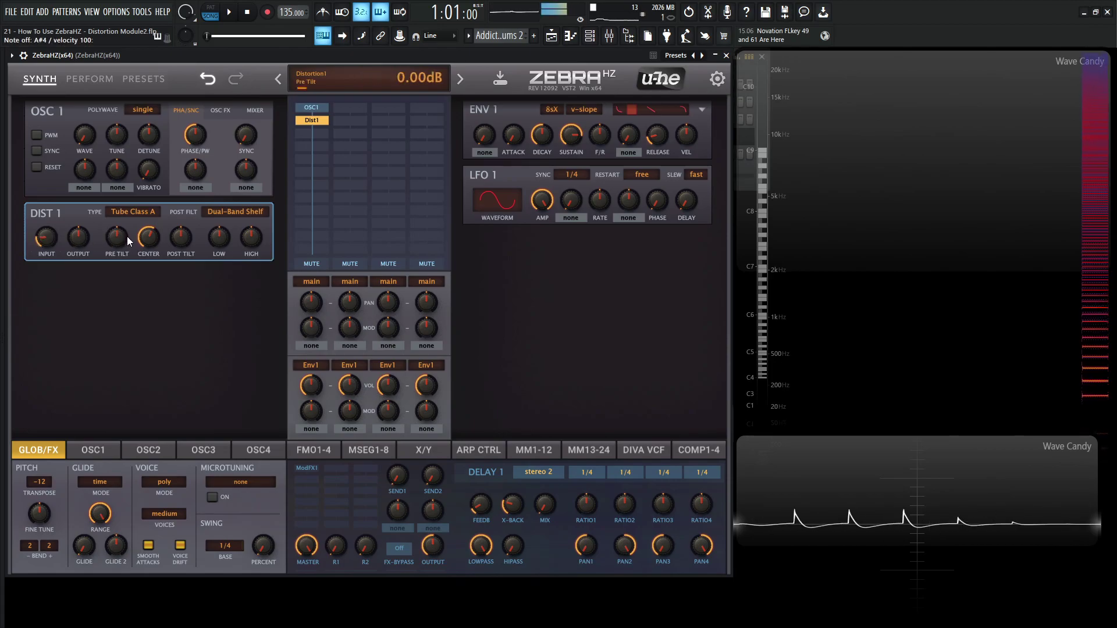
{"action": "left_click_drag", "start_coordinate": [117, 236], "coordinate": [109, 271]}
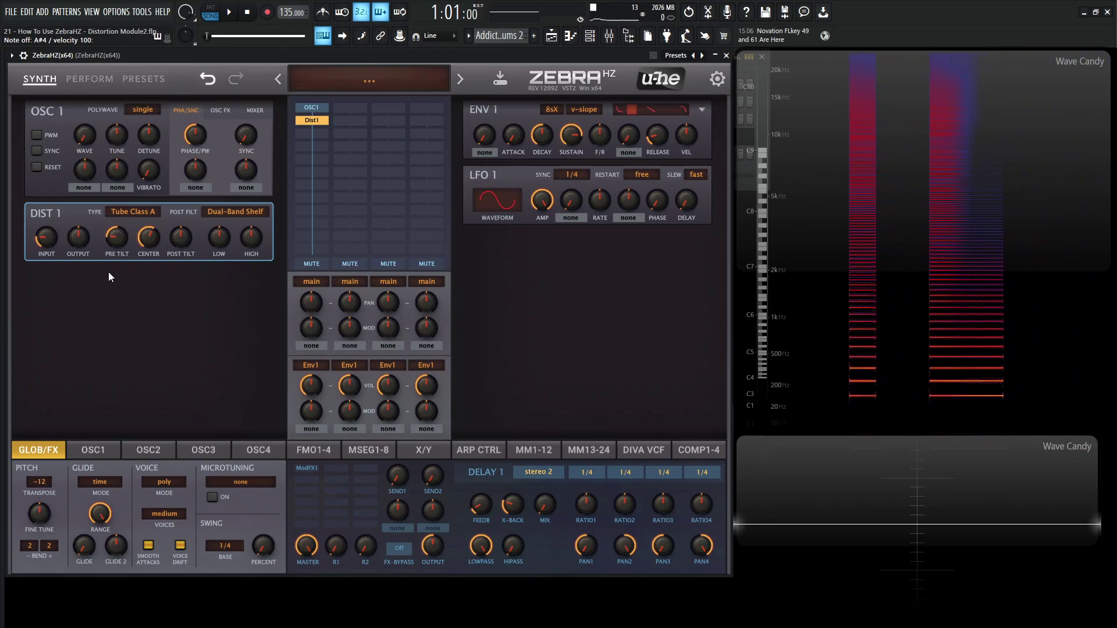
{"action": "mouse_move", "coordinate": [112, 243]}
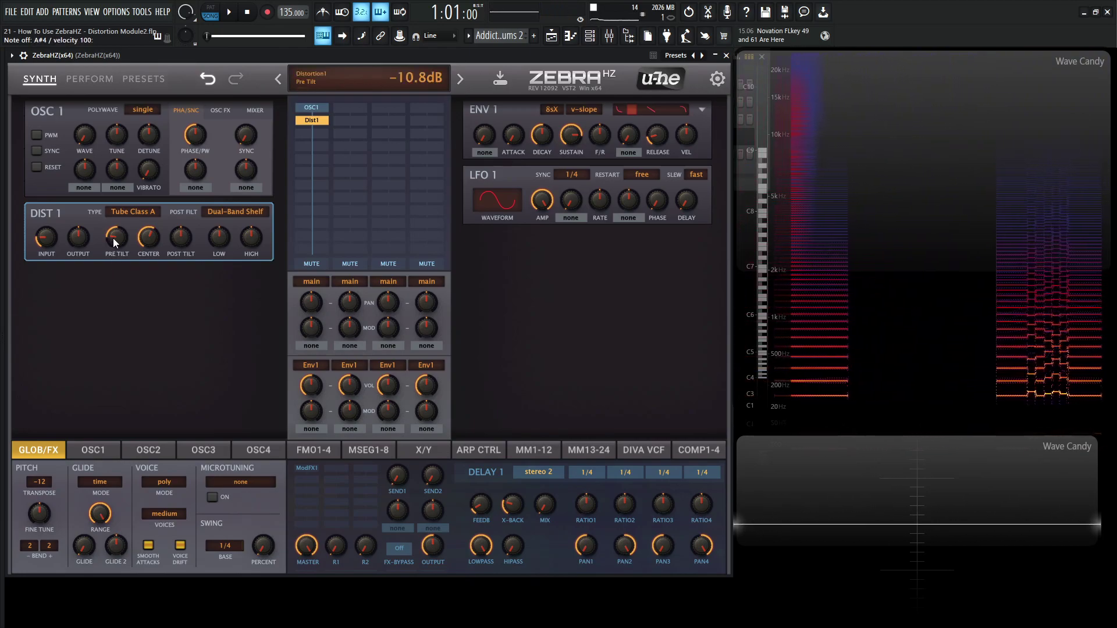
{"action": "left_click_drag", "start_coordinate": [113, 243], "coordinate": [117, 172]}
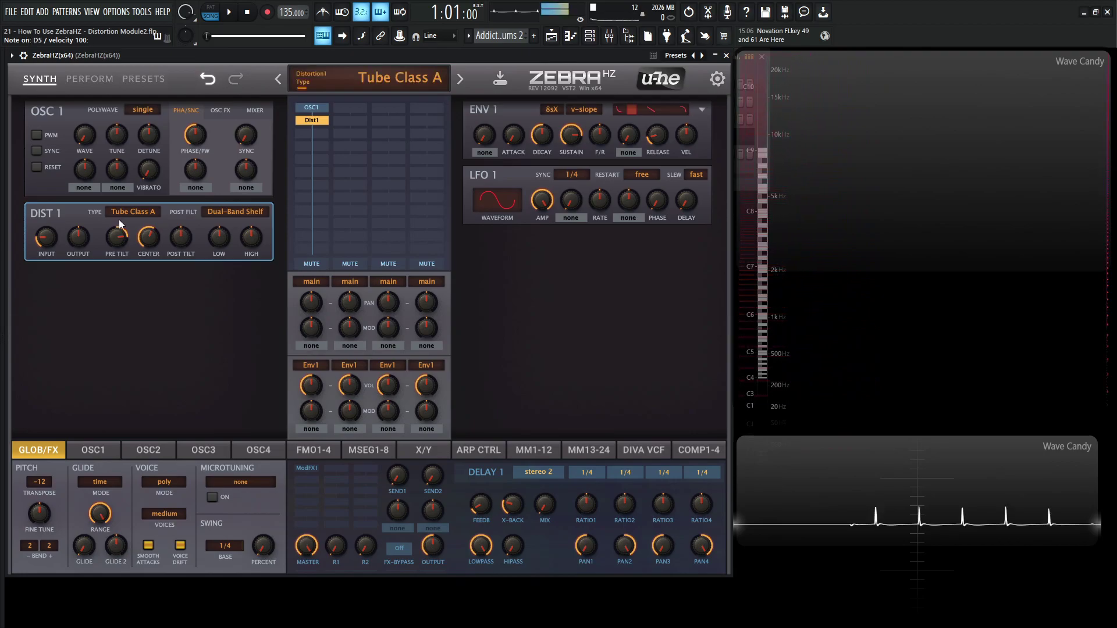
Step: Reset Pre Tilt to 0 dB, raise it to about 6.80 dB, and restore Center Freq to 100
{"action": "mouse_move", "coordinate": [119, 220]}
{"action": "left_mouse_down"}
{"action": "mouse_move", "coordinate": [130, 279]}
{"action": "mouse_move", "coordinate": [121, 294]}
{"action": "mouse_move", "coordinate": [117, 240]}
{"action": "left_mouse_up"}
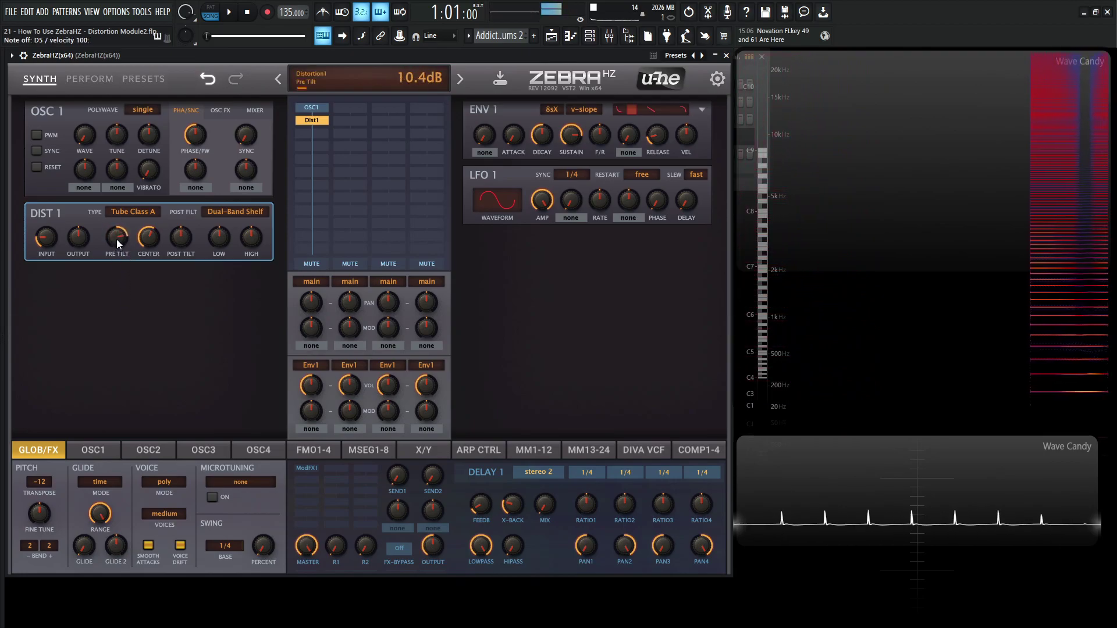
{"action": "double_click", "coordinate": [117, 239]}
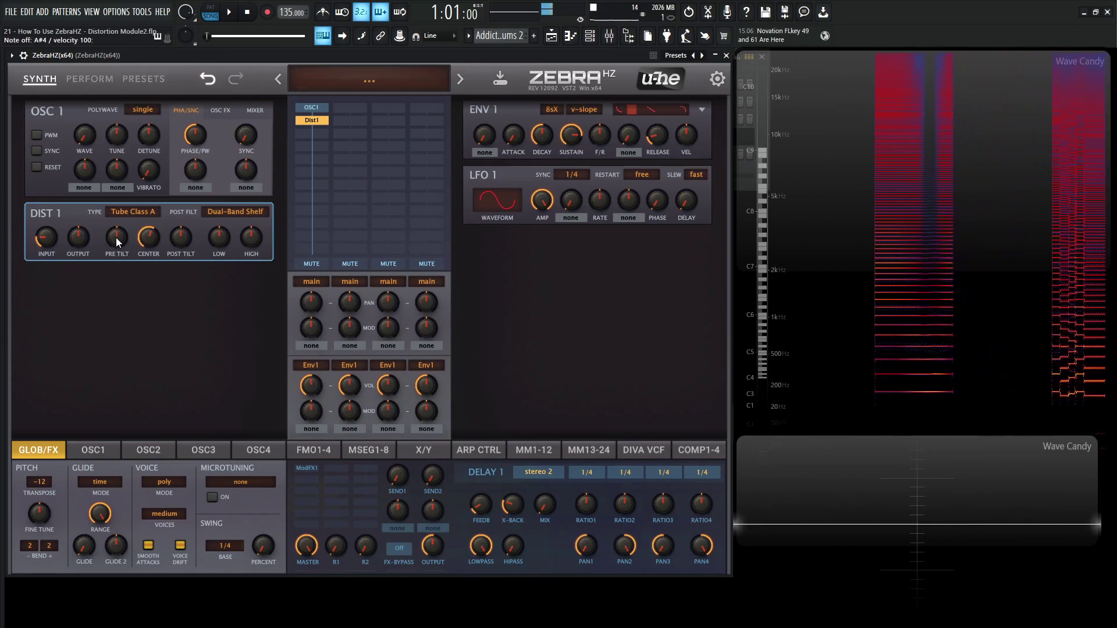
{"action": "left_click_drag", "start_coordinate": [117, 243], "coordinate": [118, 231]}
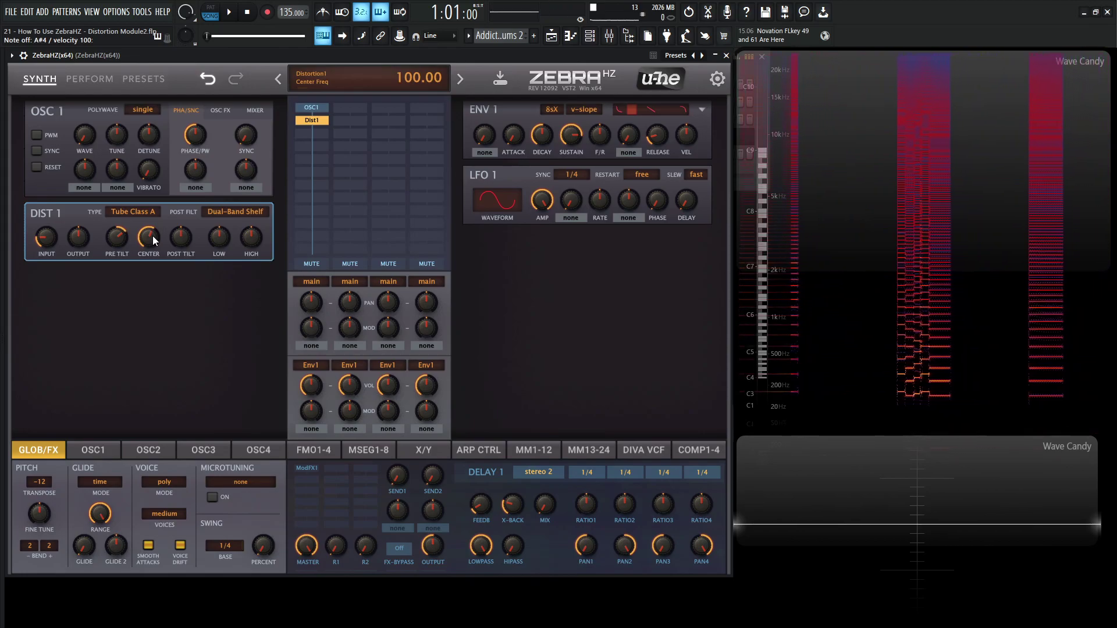
{"action": "mouse_move", "coordinate": [155, 240]}
{"action": "left_mouse_down"}
{"action": "mouse_move", "coordinate": [153, 289]}
{"action": "mouse_move", "coordinate": [165, 193]}
{"action": "mouse_move", "coordinate": [162, 228]}
{"action": "left_mouse_up"}
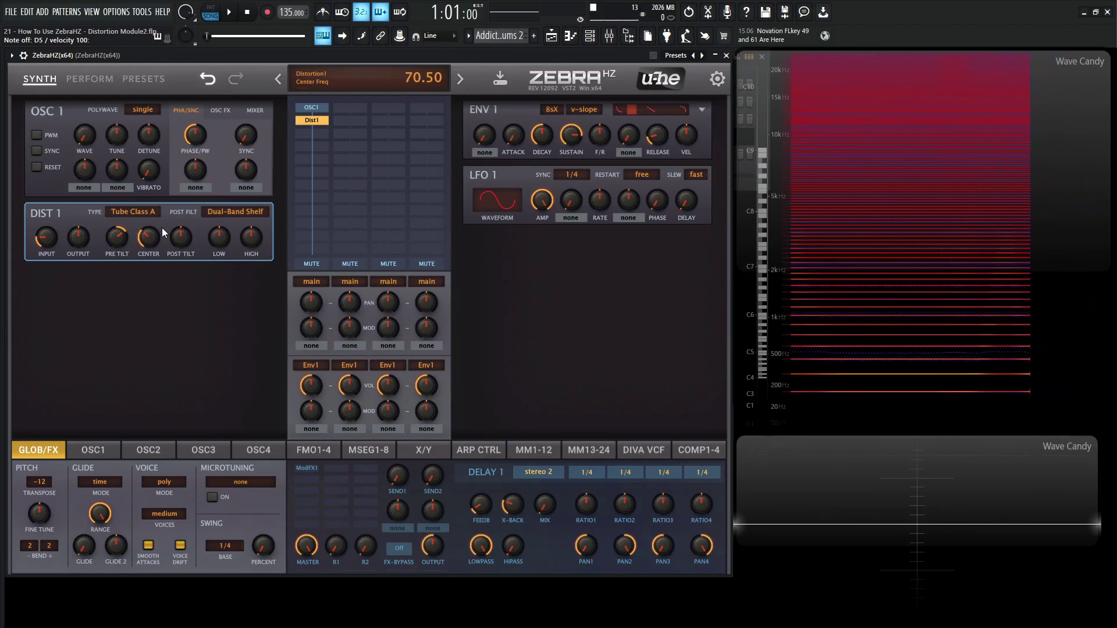
{"action": "double_click", "coordinate": [154, 233]}
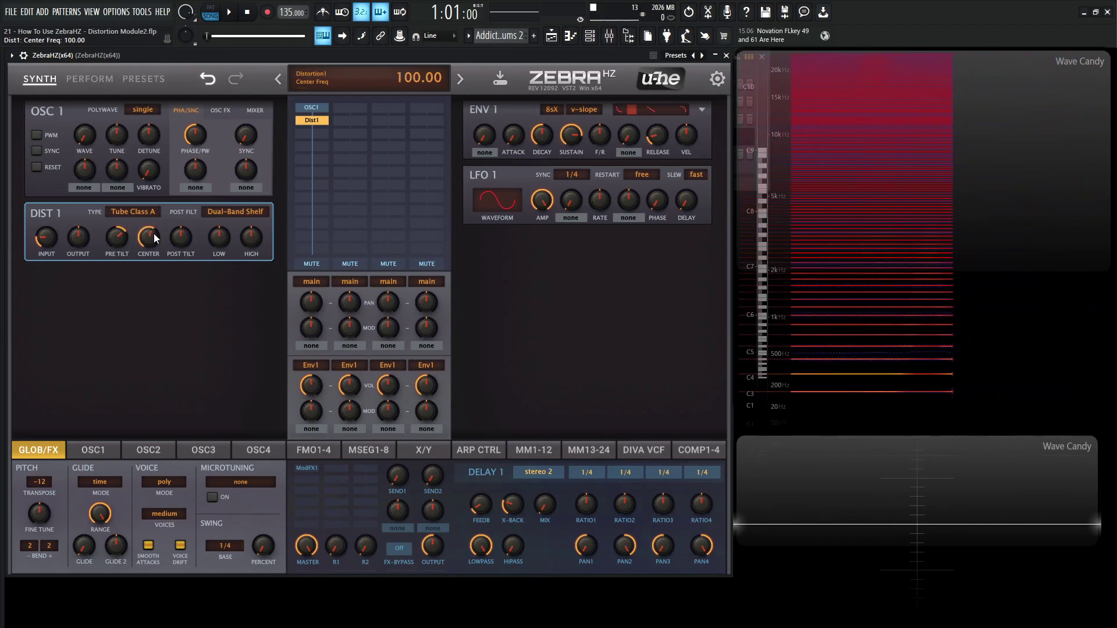
{"action": "mouse_move", "coordinate": [124, 250]}
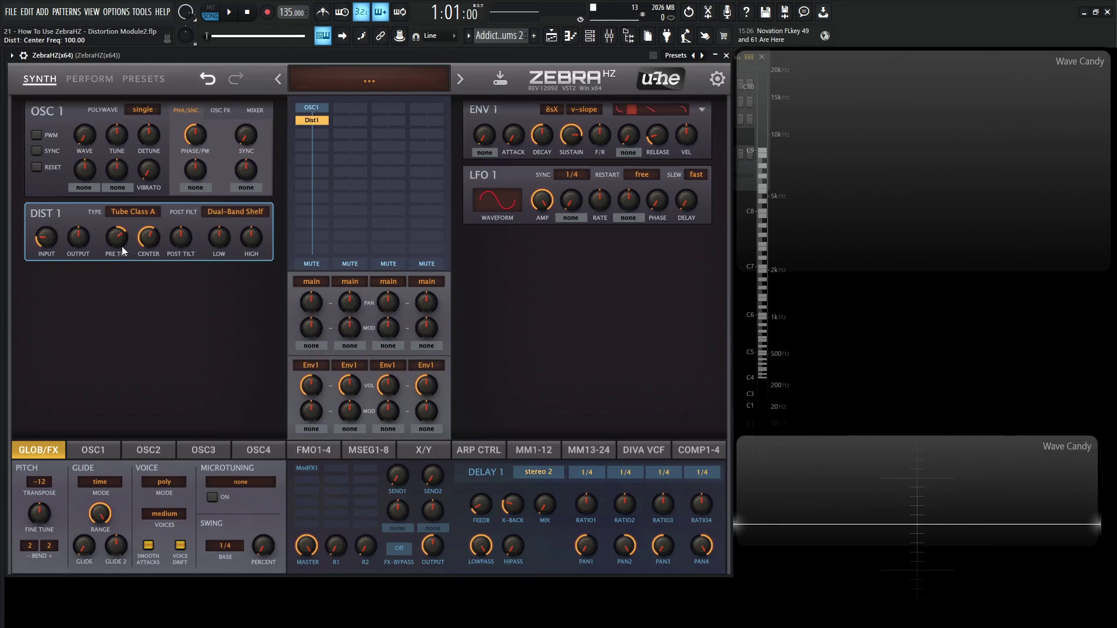
Step: Try the Dist1 Post Filt choices, selecting Guitar Cab 4x12 then Dual-Band Shelf
{"action": "mouse_move", "coordinate": [157, 243]}
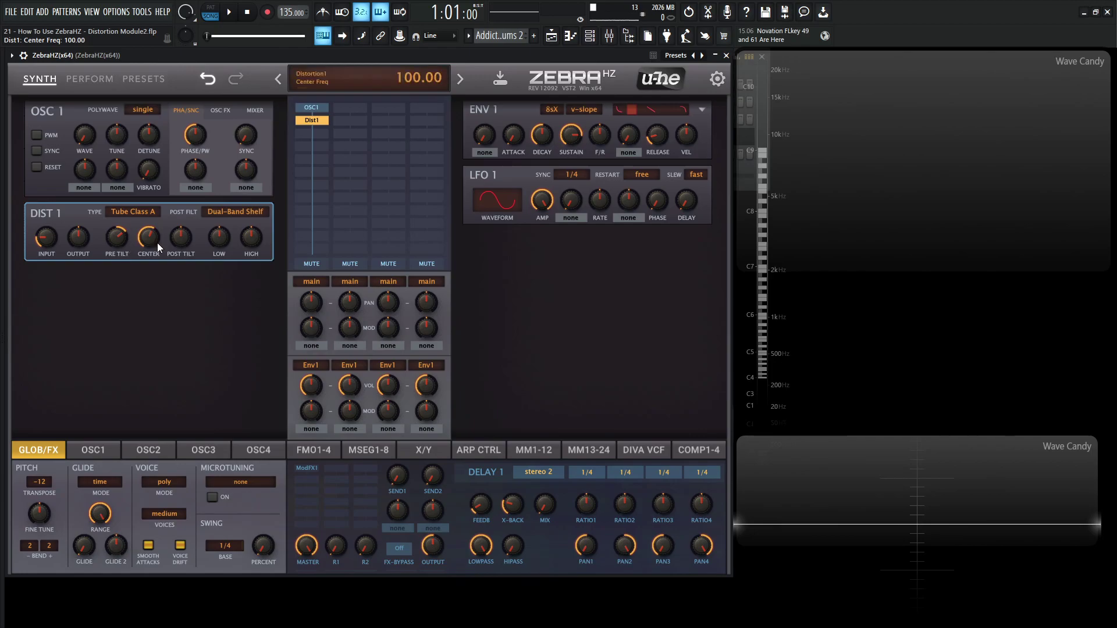
{"action": "left_click", "coordinate": [239, 215]}
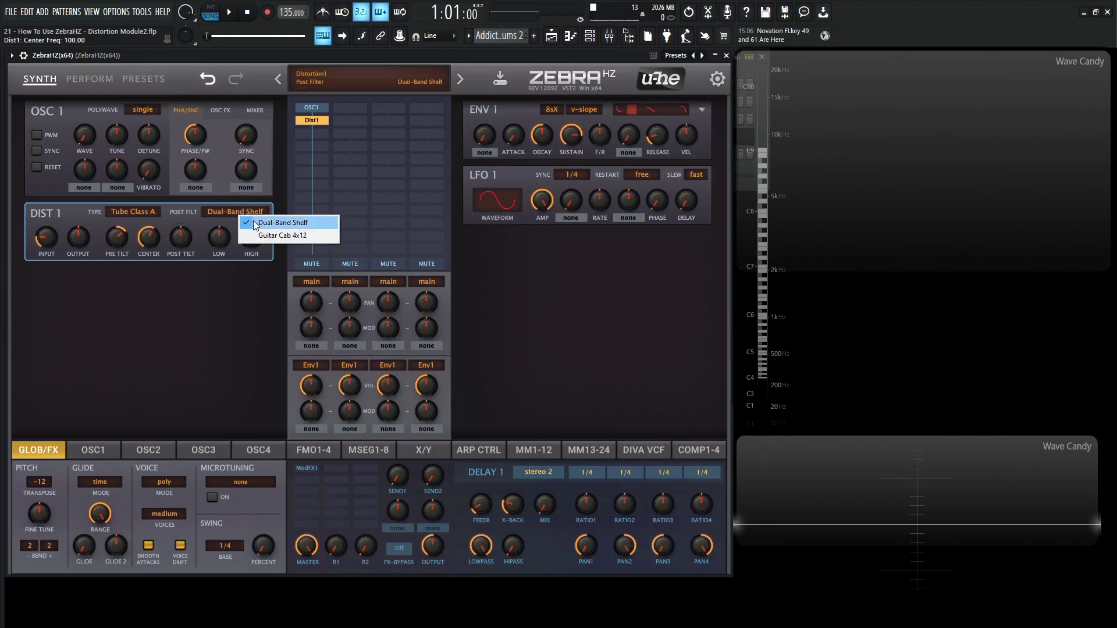
{"action": "left_click", "coordinate": [233, 296]}
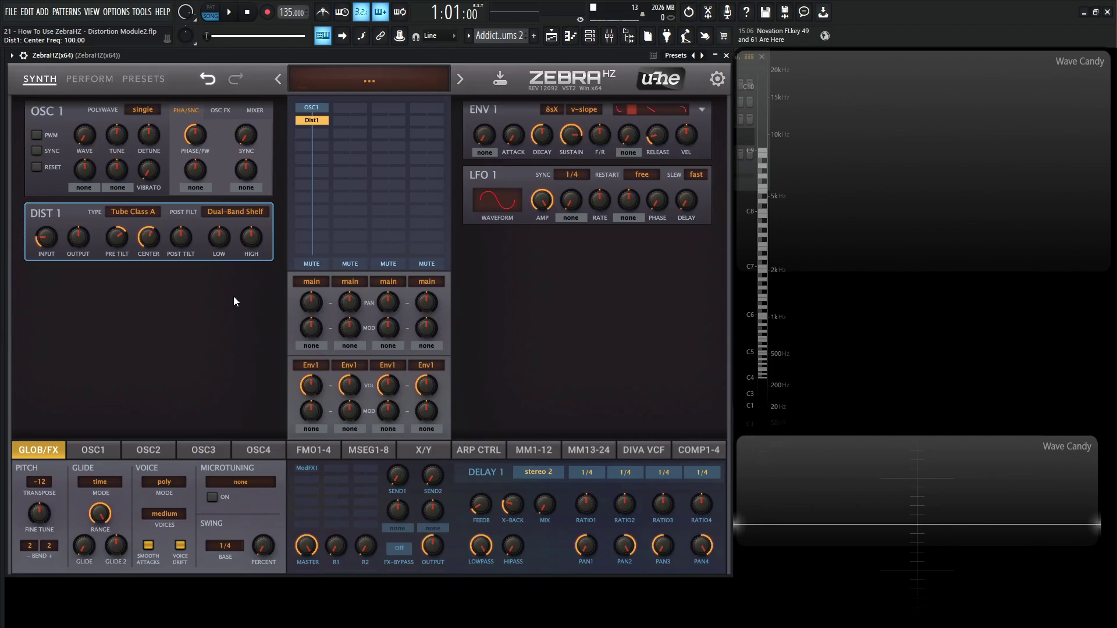
{"action": "left_click", "coordinate": [231, 211]}
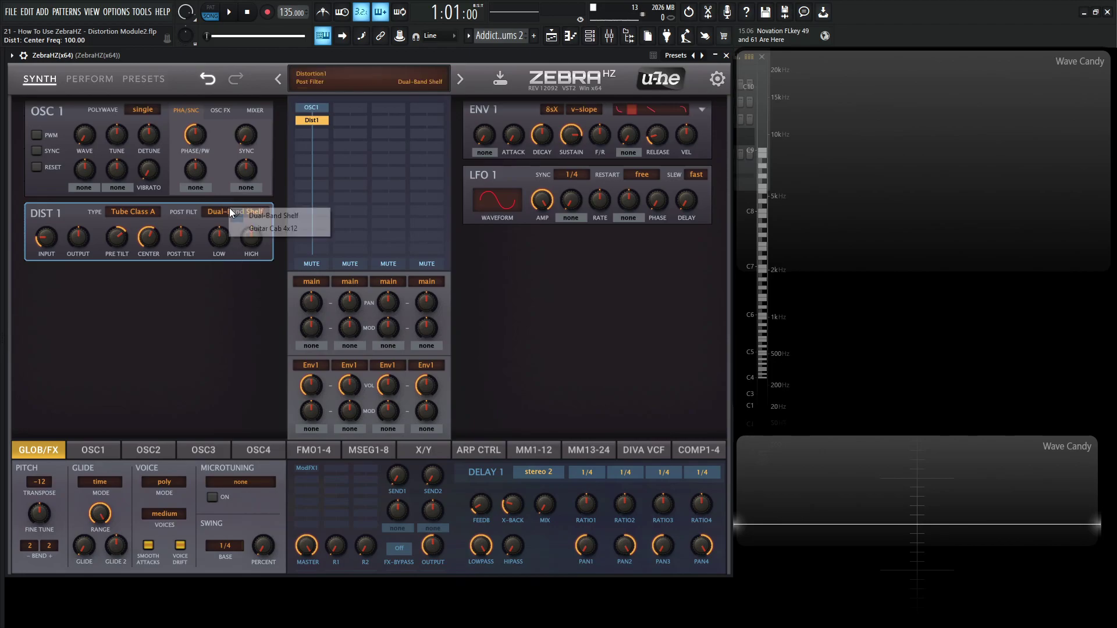
{"action": "left_click", "coordinate": [253, 228]}
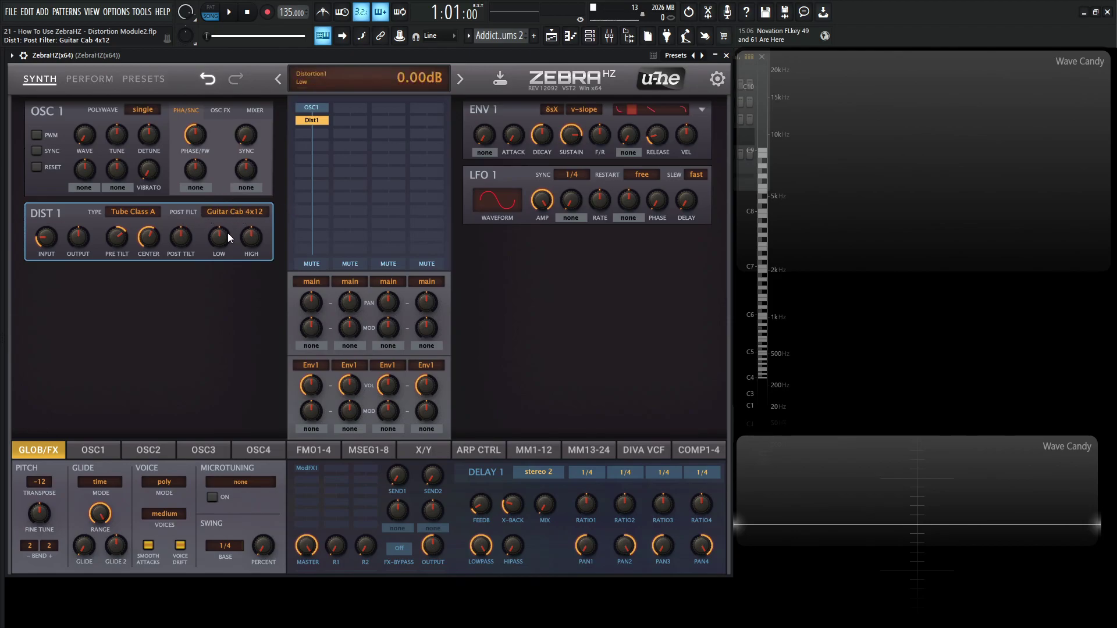
{"action": "left_click", "coordinate": [247, 212]}
{"action": "left_click", "coordinate": [257, 219]}
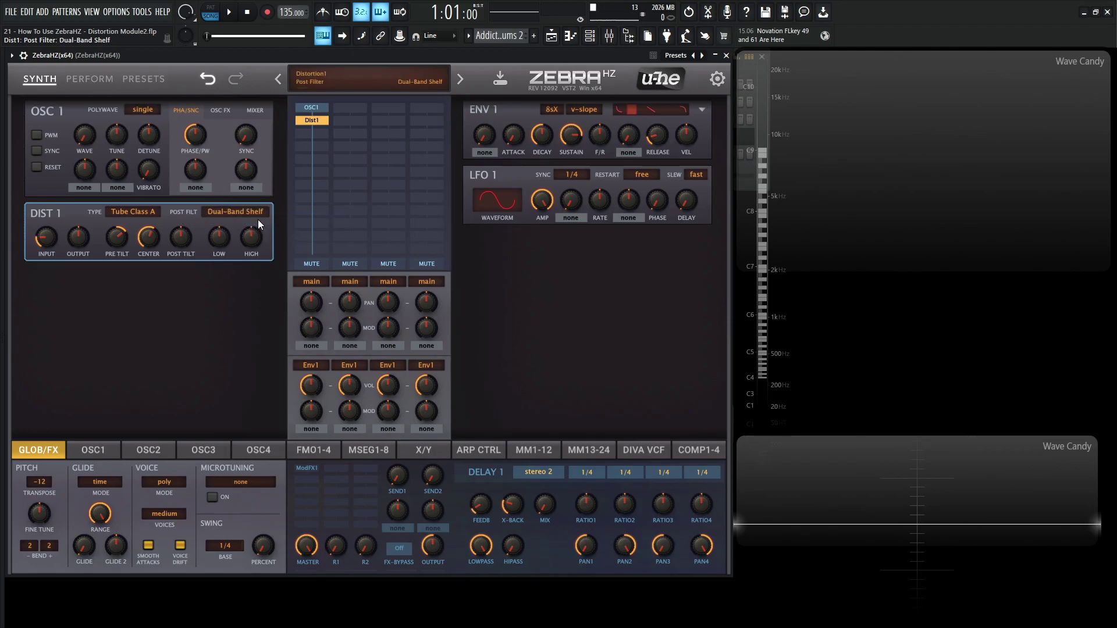
Step: Boost the Low shelf, set the post filter to Guitar Cab 4x12, and raise High to 8.20 dB
{"action": "left_click_drag", "start_coordinate": [217, 242], "coordinate": [239, 243]}
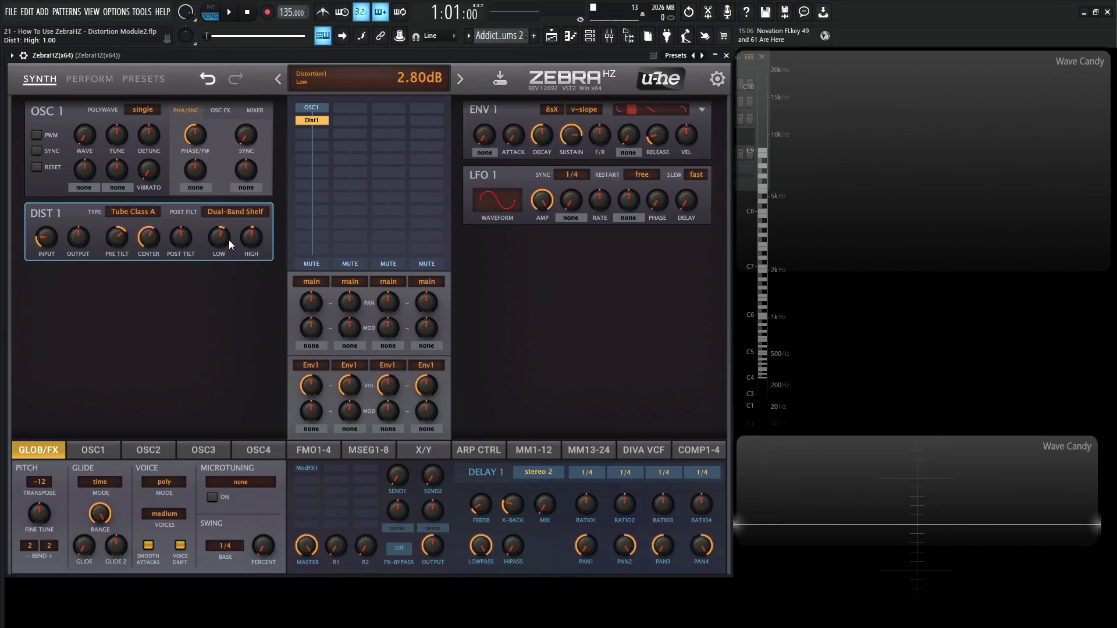
{"action": "left_click", "coordinate": [250, 212]}
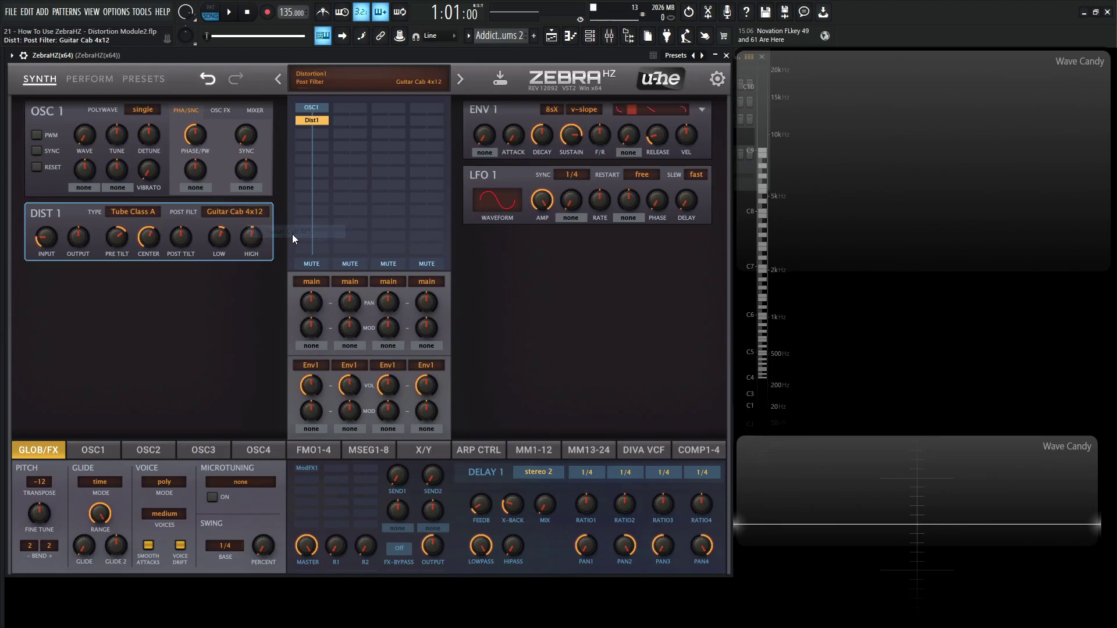
{"action": "left_click_drag", "start_coordinate": [292, 234], "coordinate": [252, 239]}
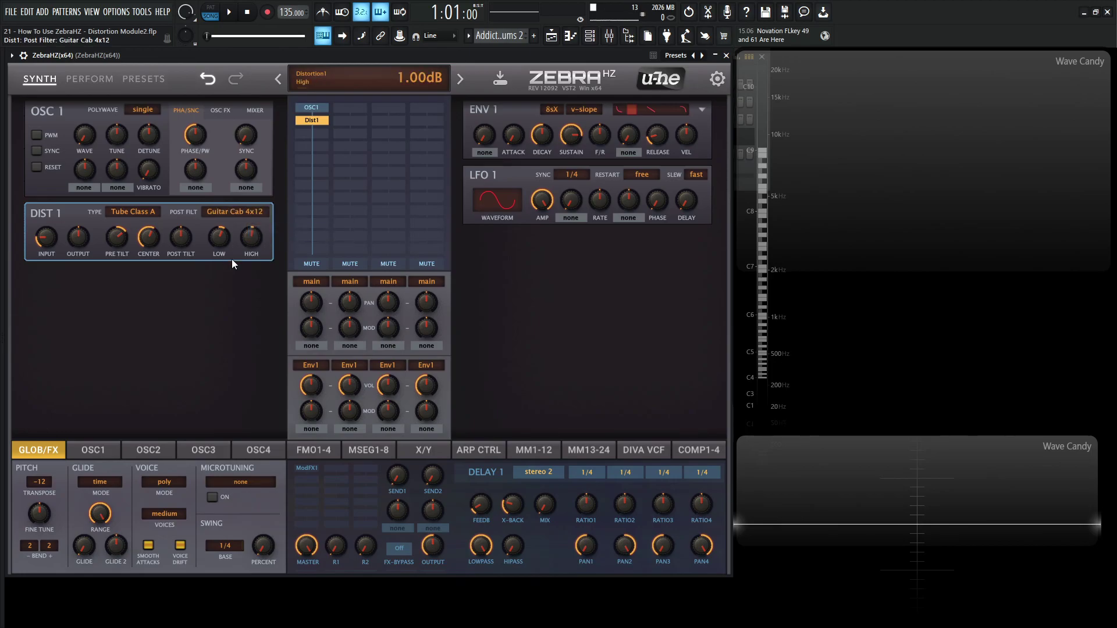
{"action": "scroll", "coordinate": [224, 241], "scroll_direction": "up", "scroll_amount": 1}
{"action": "left_click_drag", "start_coordinate": [254, 251], "coordinate": [260, 222]}
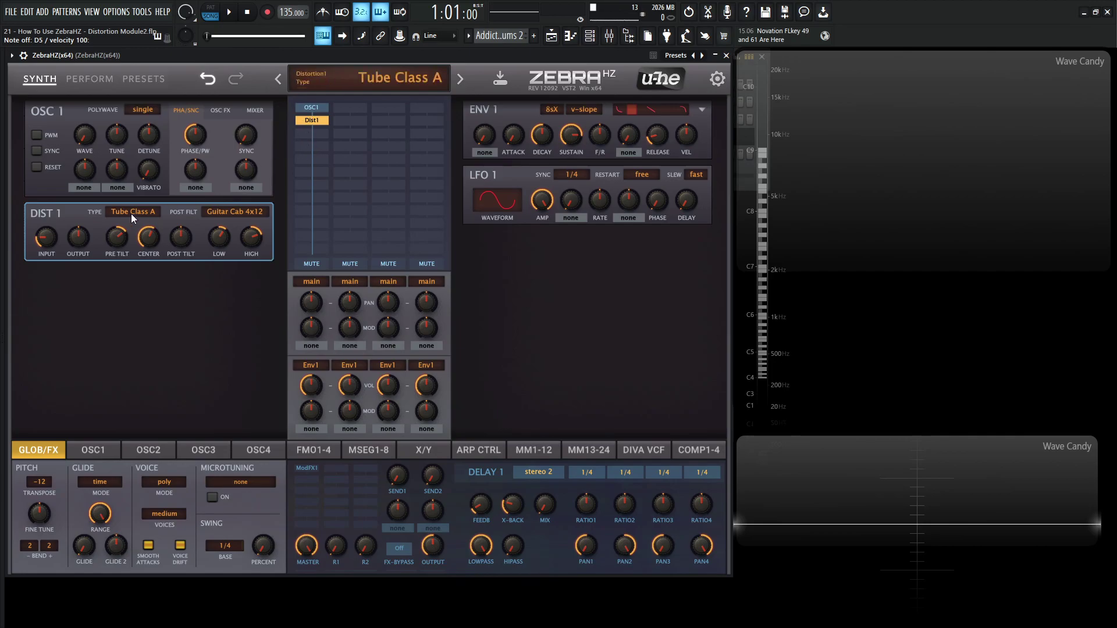
Step: Play a note and drive the Dist1 input up to 13.2 dB
{"action": "scroll", "coordinate": [133, 213], "scroll_direction": "down", "scroll_amount": 3}
{"action": "scroll", "coordinate": [134, 213], "scroll_direction": "up", "scroll_amount": 2}
{"action": "scroll", "coordinate": [136, 212], "scroll_direction": "up", "scroll_amount": 1}
{"action": "key", "text": "b"}
{"action": "left_click_drag", "start_coordinate": [53, 241], "coordinate": [50, 196]}
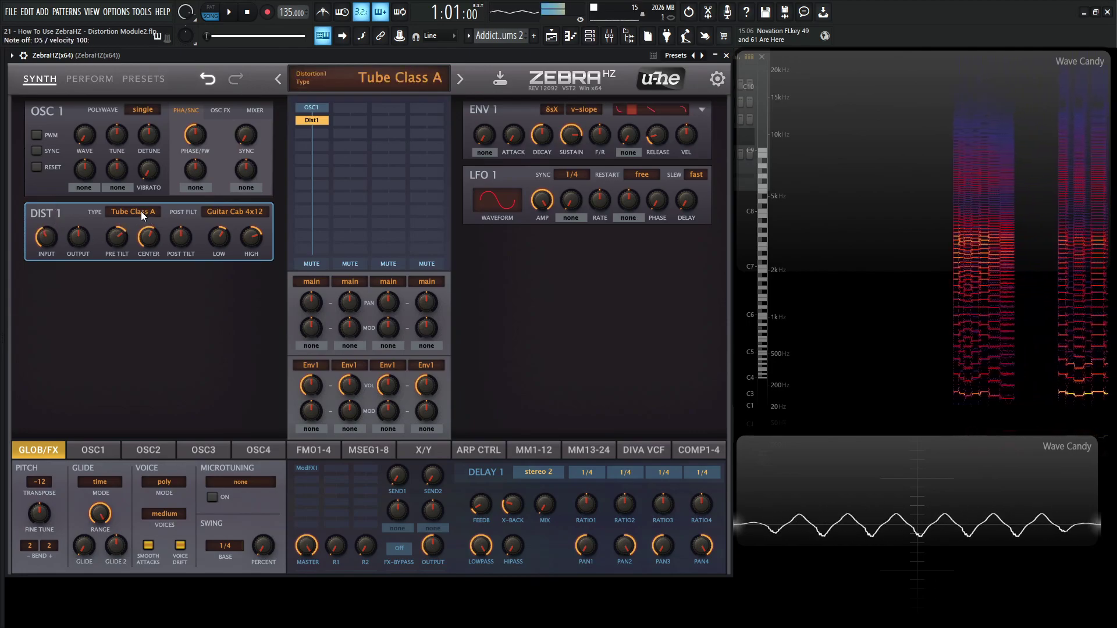
Step: Switch the post filter back to Dual-Band Shelf, reset High to 0 dB, and push the input past 30 dB
{"action": "left_click", "coordinate": [235, 212]}
{"action": "left_click", "coordinate": [250, 216]}
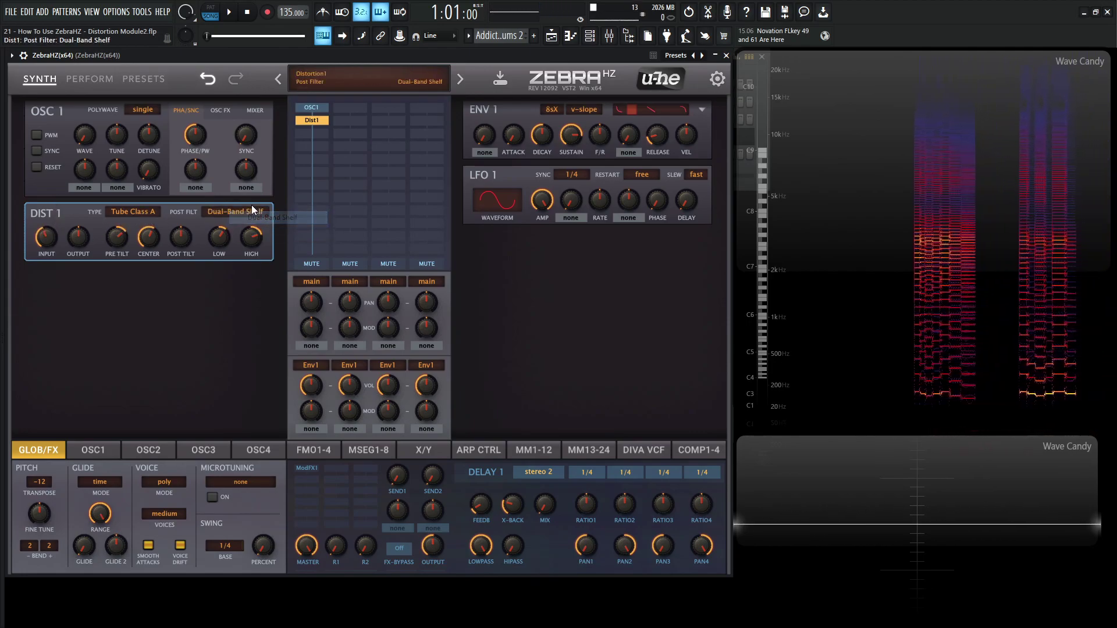
{"action": "double_click", "coordinate": [254, 238]}
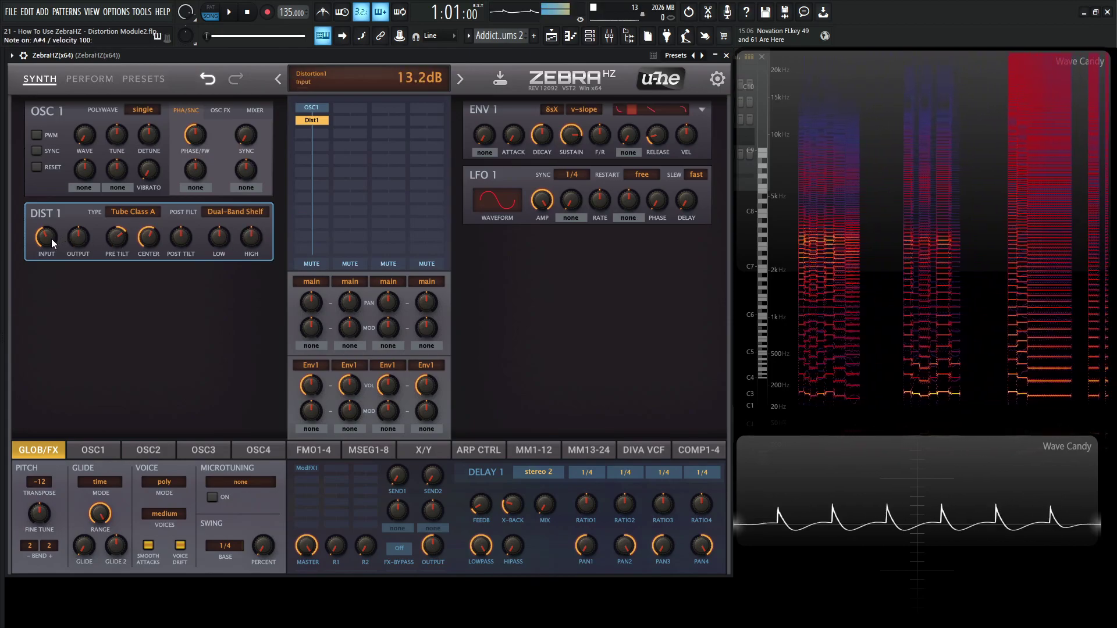
{"action": "left_click_drag", "start_coordinate": [52, 239], "coordinate": [48, 180]}
{"action": "left_click_drag", "start_coordinate": [49, 239], "coordinate": [49, 252]}
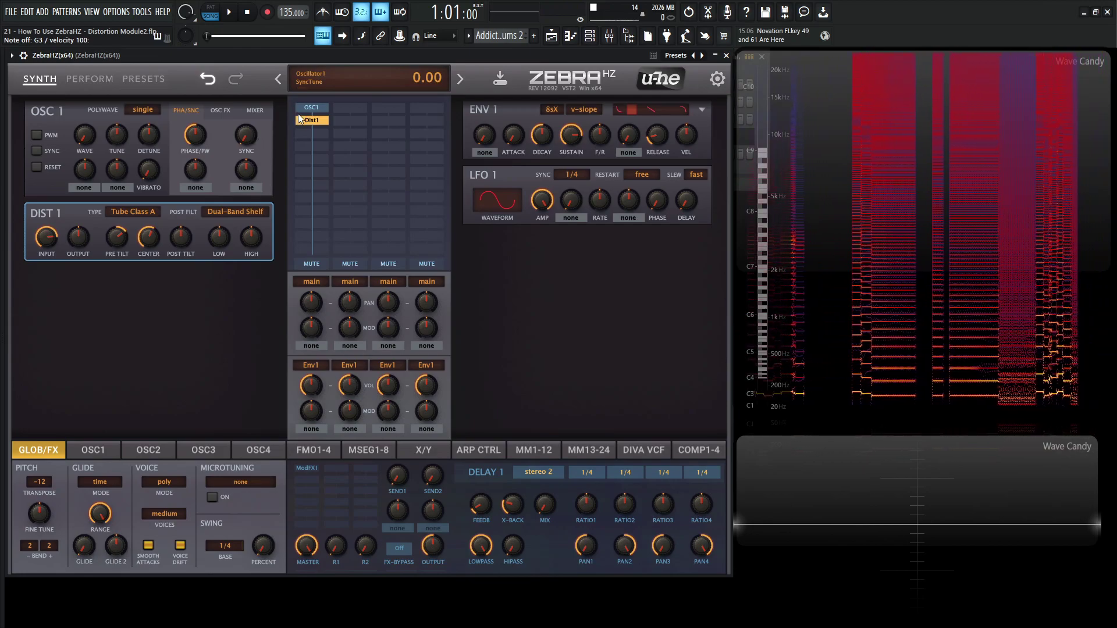
Step: Load the Sine Tree oscillator preset into OSC1
{"action": "left_click", "coordinate": [115, 450]}
{"action": "left_click", "coordinate": [93, 481]}
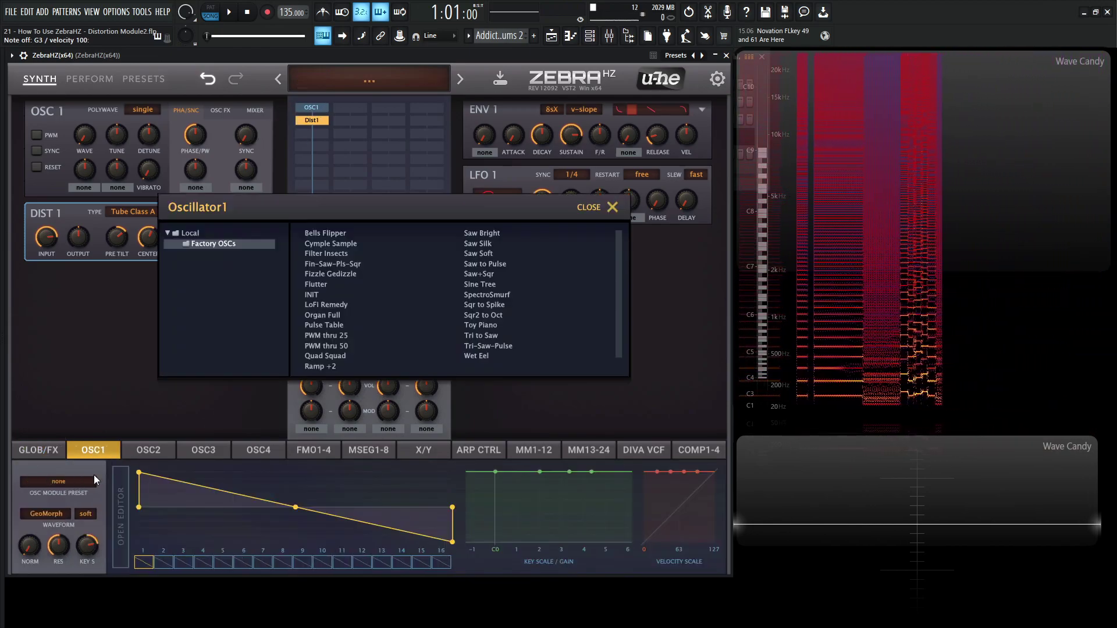
{"action": "left_click", "coordinate": [494, 284]}
{"action": "left_click", "coordinate": [611, 208]}
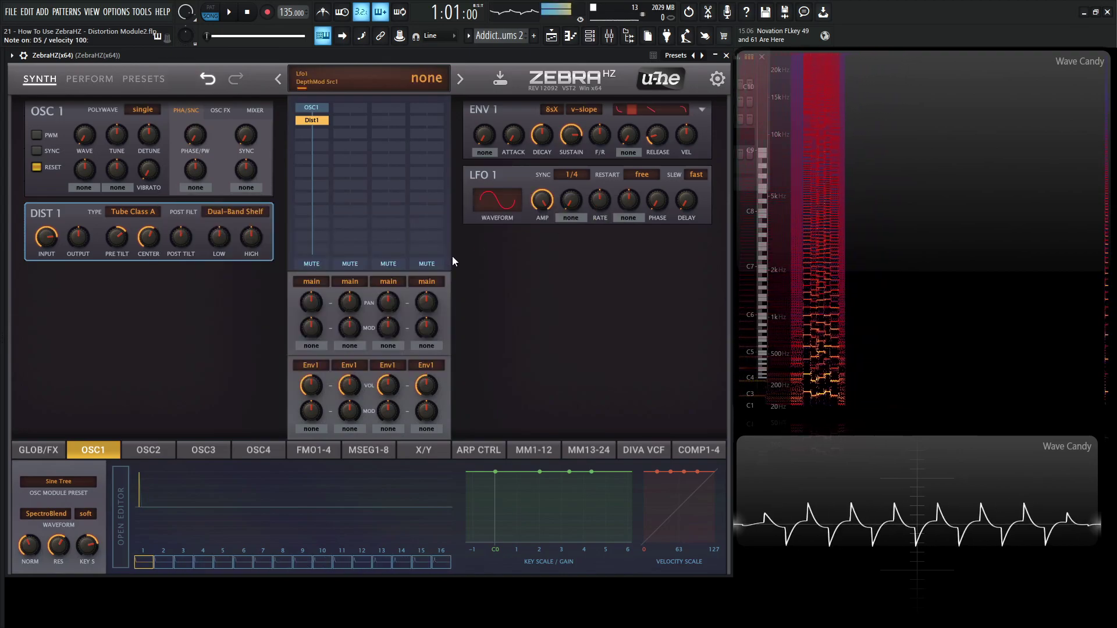
Step: Sweep the Dist1 input drive, then bypass and re-enable Dist1 to compare
{"action": "left_click_drag", "start_coordinate": [54, 241], "coordinate": [52, 273]}
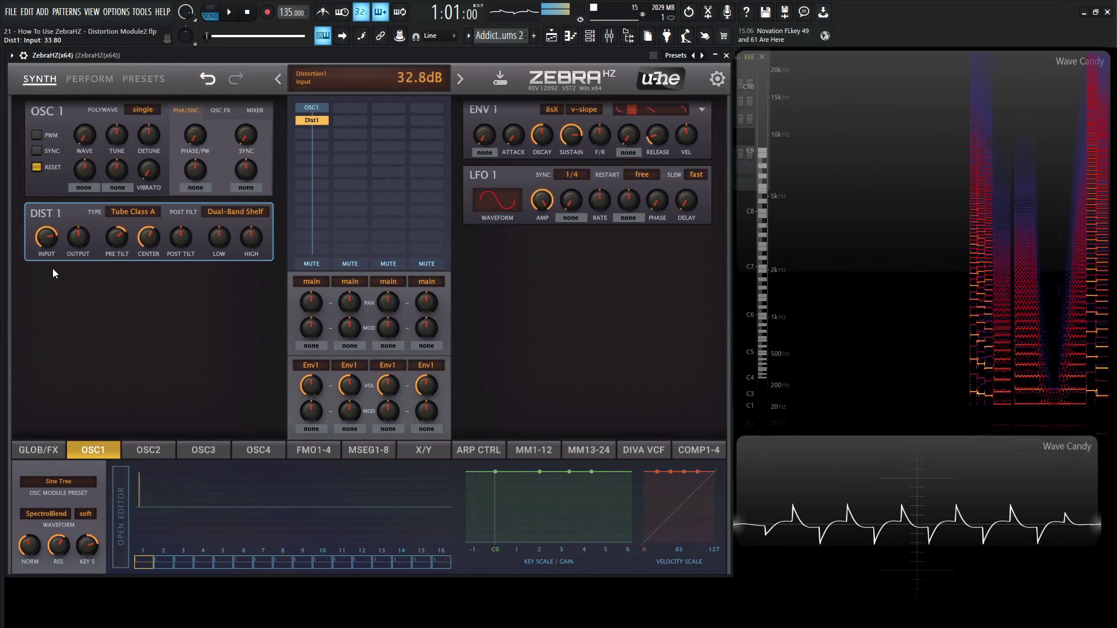
{"action": "double_click", "coordinate": [318, 120]}
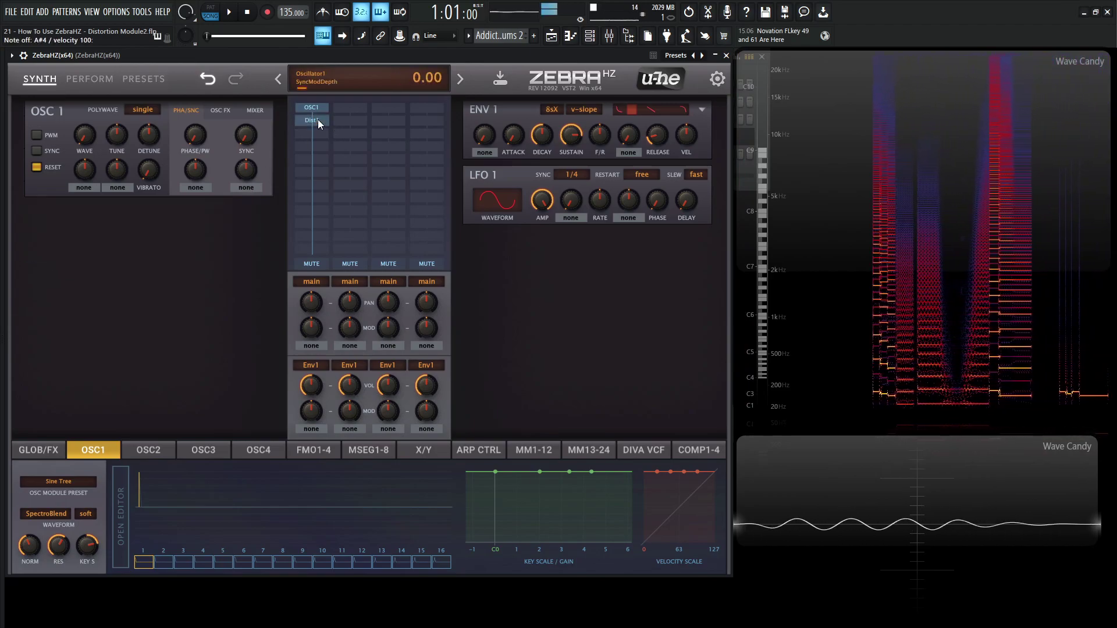
{"action": "double_click", "coordinate": [315, 121]}
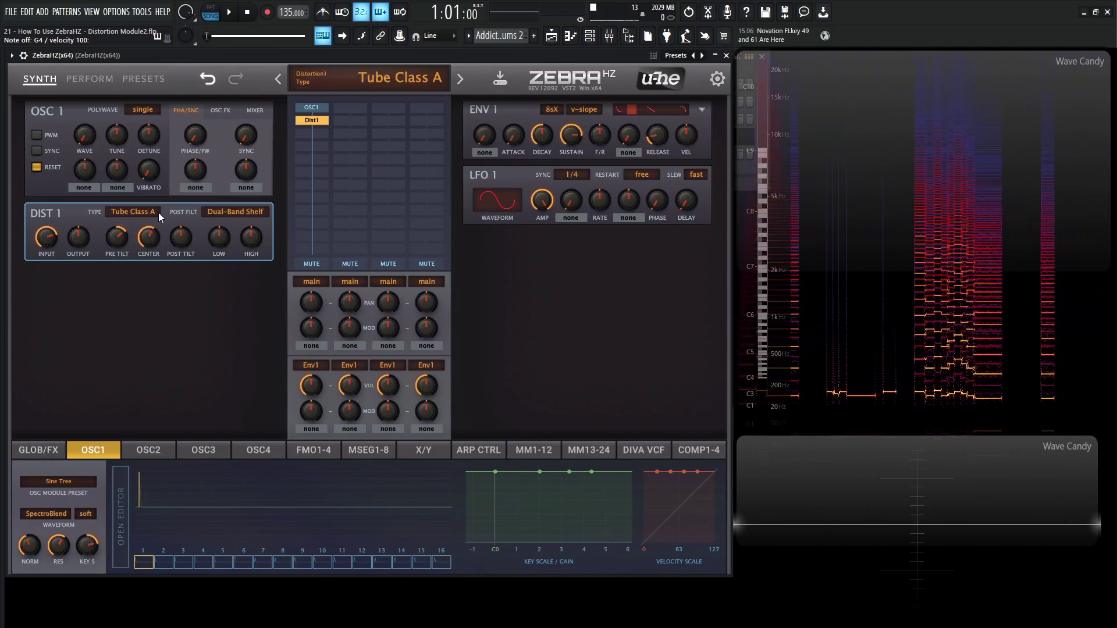
Step: Cycle through the Dist1 distortion types and settle on Tube Class AB
{"action": "scroll", "coordinate": [151, 211], "scroll_direction": "down", "scroll_amount": 1}
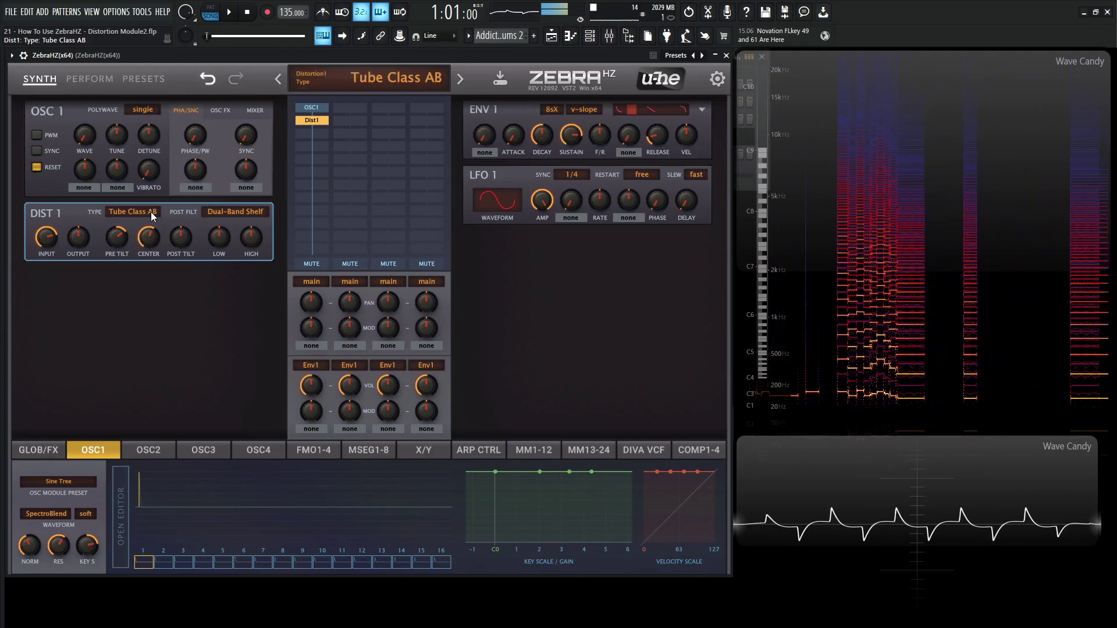
{"action": "scroll", "coordinate": [155, 212], "scroll_direction": "down", "scroll_amount": 1}
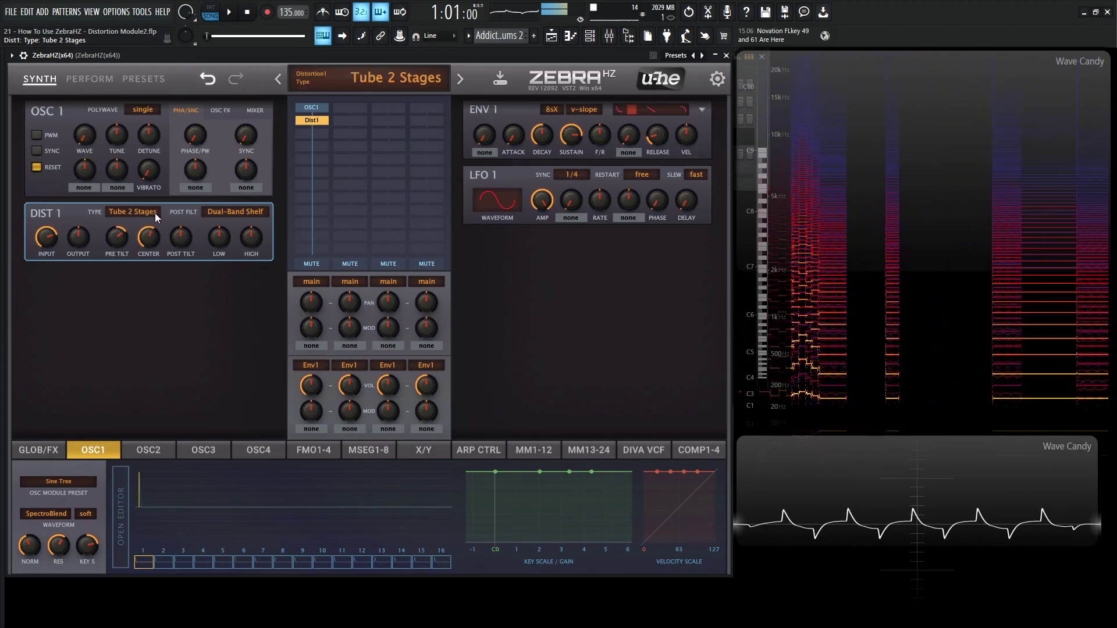
{"action": "scroll", "coordinate": [155, 213], "scroll_direction": "down", "scroll_amount": 1}
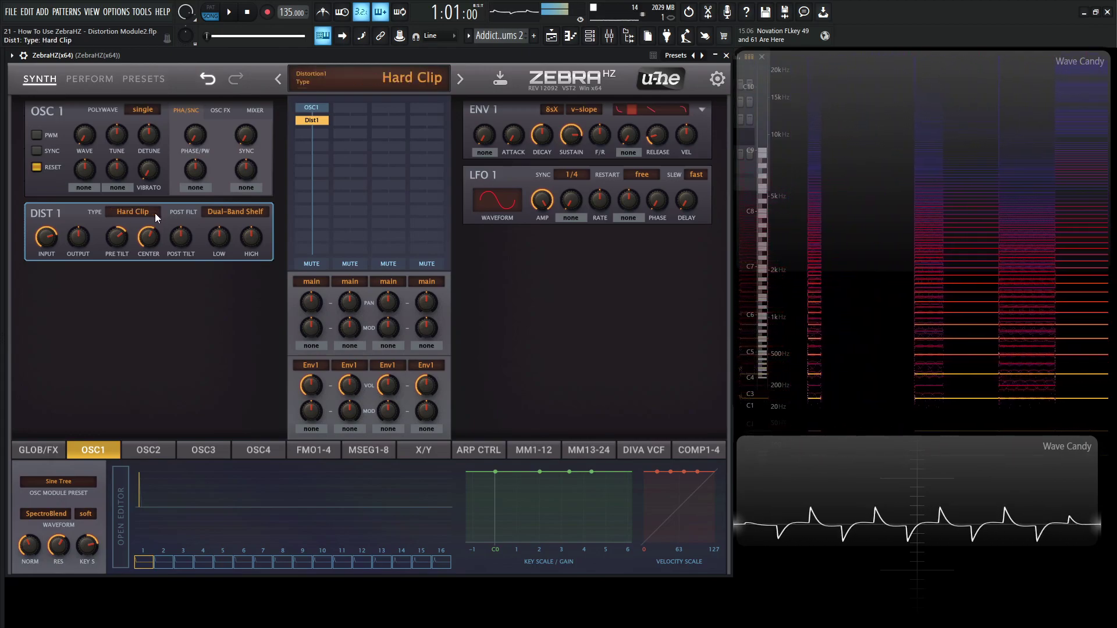
{"action": "scroll", "coordinate": [155, 213], "scroll_direction": "down", "scroll_amount": 1}
{"action": "scroll", "coordinate": [155, 213], "scroll_direction": "down", "scroll_amount": 1}
{"action": "scroll", "coordinate": [155, 213], "scroll_direction": "up", "scroll_amount": 4}
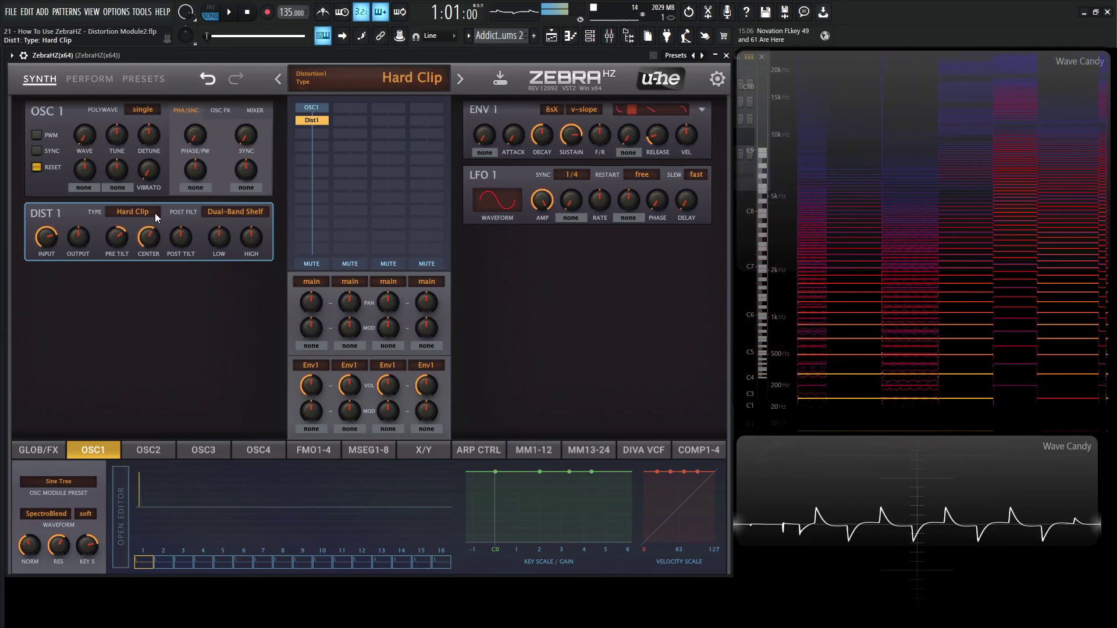
{"action": "scroll", "coordinate": [154, 212], "scroll_direction": "down", "scroll_amount": 1}
{"action": "scroll", "coordinate": [155, 212], "scroll_direction": "up", "scroll_amount": 1}
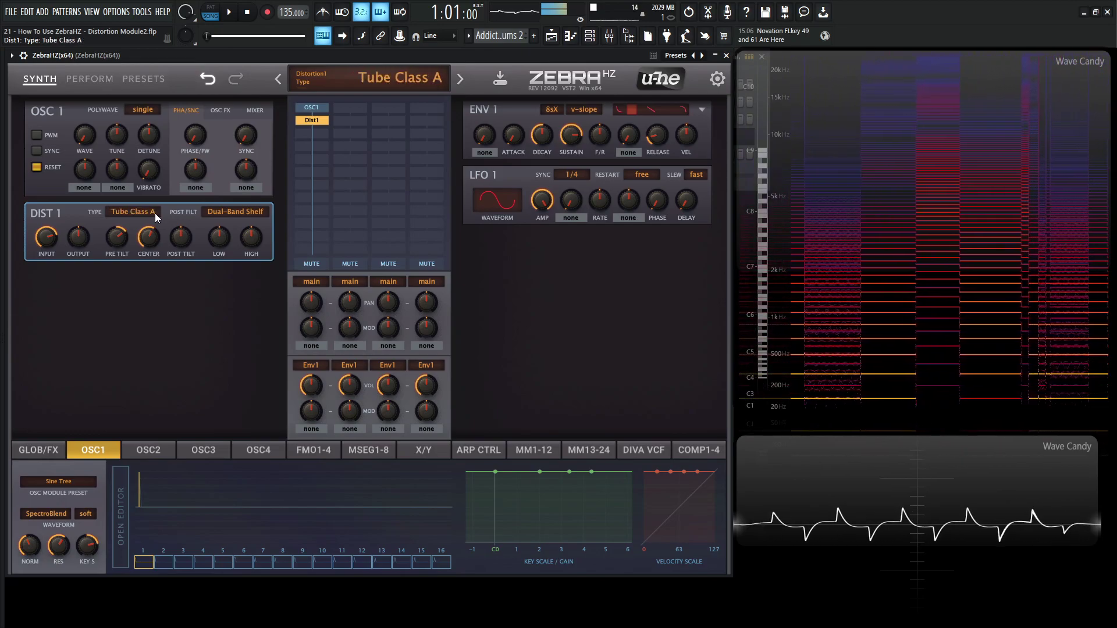
{"action": "scroll", "coordinate": [149, 213], "scroll_direction": "down", "scroll_amount": 1}
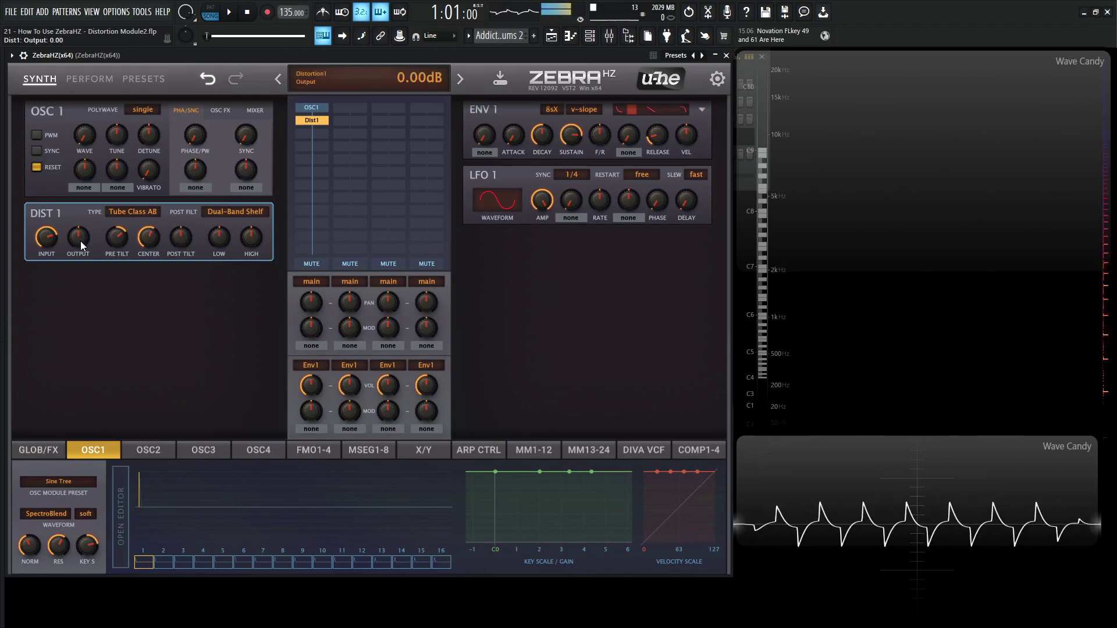
Step: Set the Dist1 output to 14.2 dB and bring up the GLOB/FX global settings page
{"action": "mouse_move", "coordinate": [80, 241]}
{"action": "left_mouse_down"}
{"action": "mouse_move", "coordinate": [86, 191]}
{"action": "mouse_move", "coordinate": [82, 287]}
{"action": "mouse_move", "coordinate": [86, 204]}
{"action": "mouse_move", "coordinate": [79, 259]}
{"action": "left_mouse_up"}
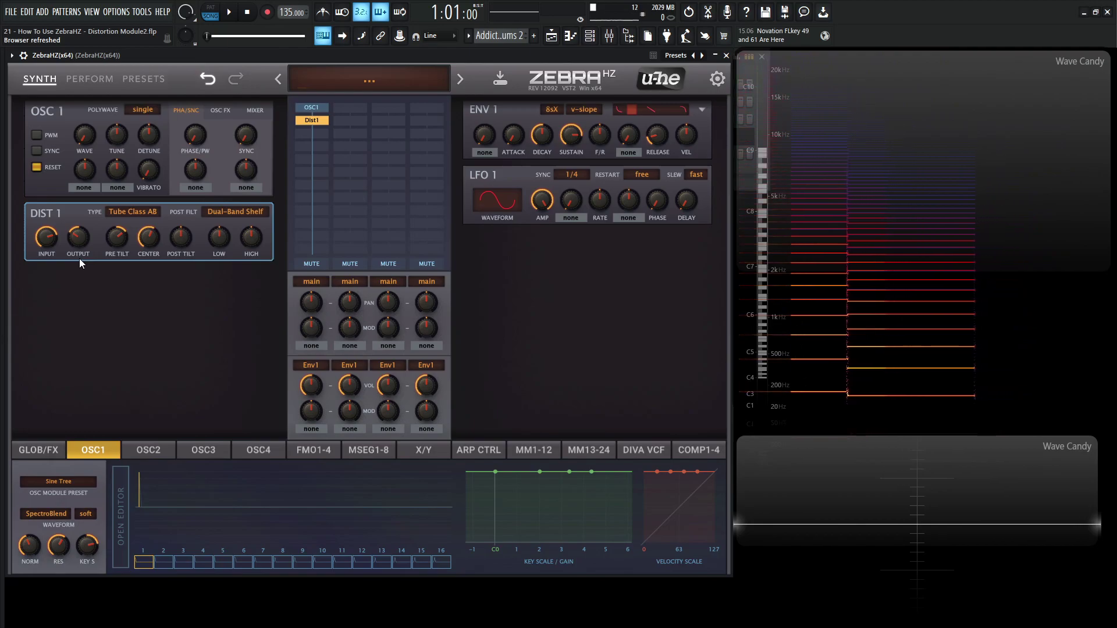
{"action": "left_click", "coordinate": [37, 450]}
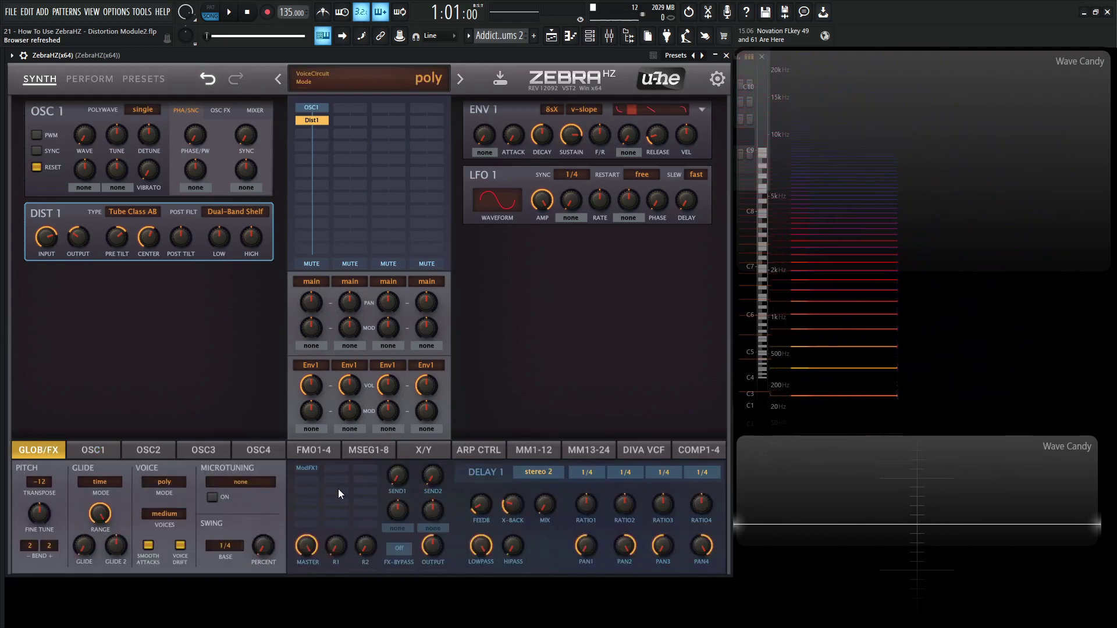